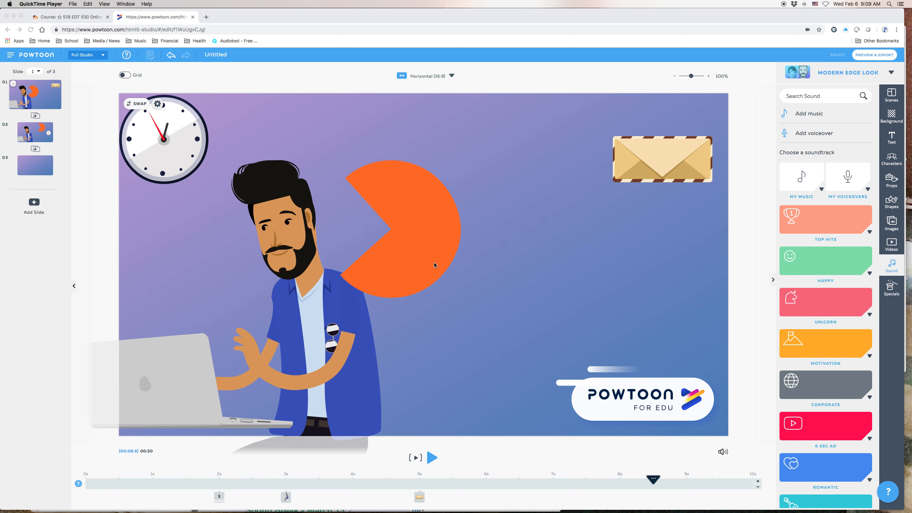
left_click(434, 264)
left_click(679, 299)
left_click(500, 258)
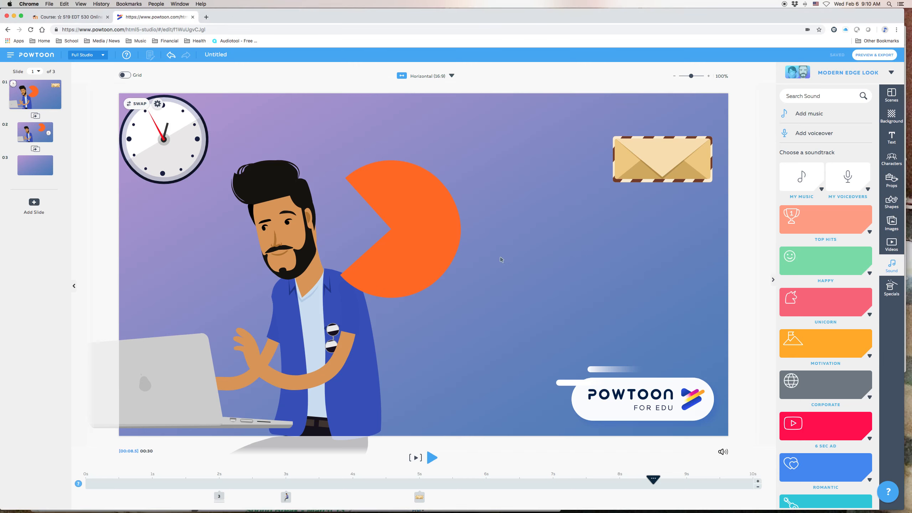
- Move slide 1's timeline playhead to the 6-second mark
left_click(382, 221)
left_click(592, 477)
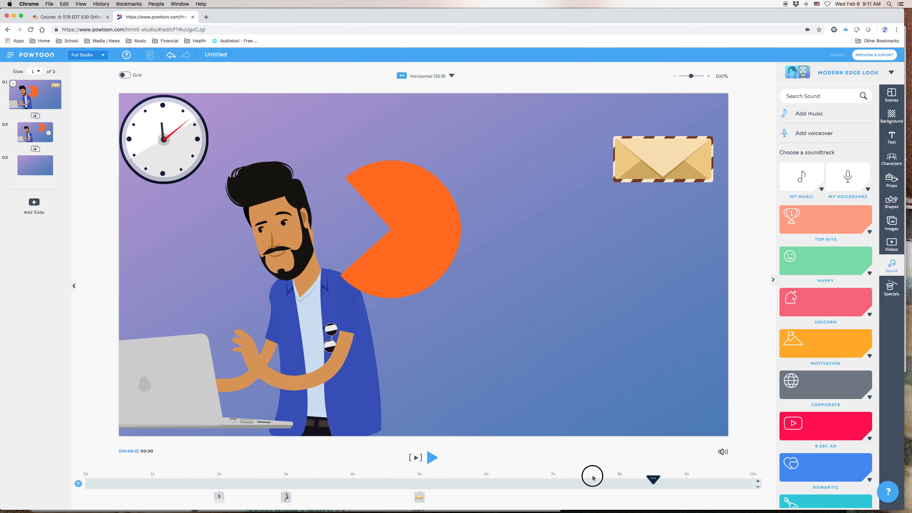
left_click_drag(593, 478, 493, 471)
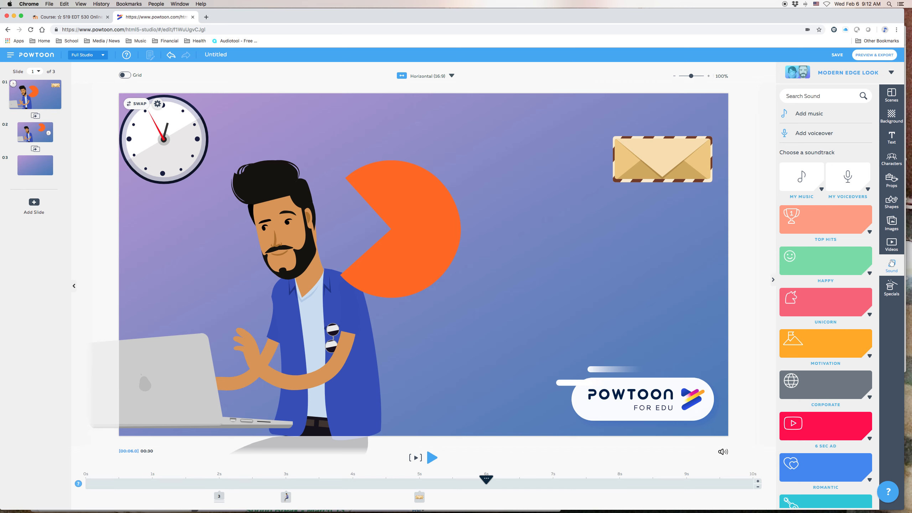
- Remove the test.mp3 voiceover from the entire Powtoon
left_click(723, 452)
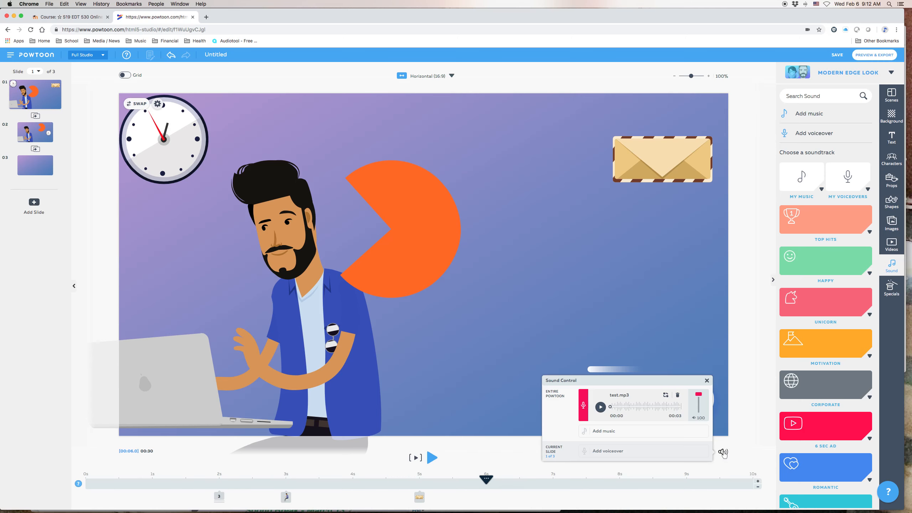
left_click(678, 395)
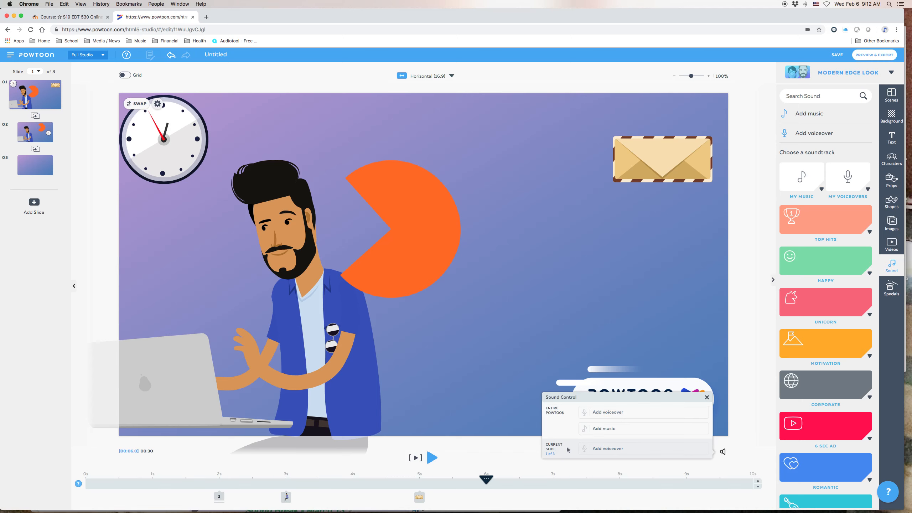
- Browse the soundtrack categories for the Powtoon's music and open the Acoustic tracks
left_click(606, 430)
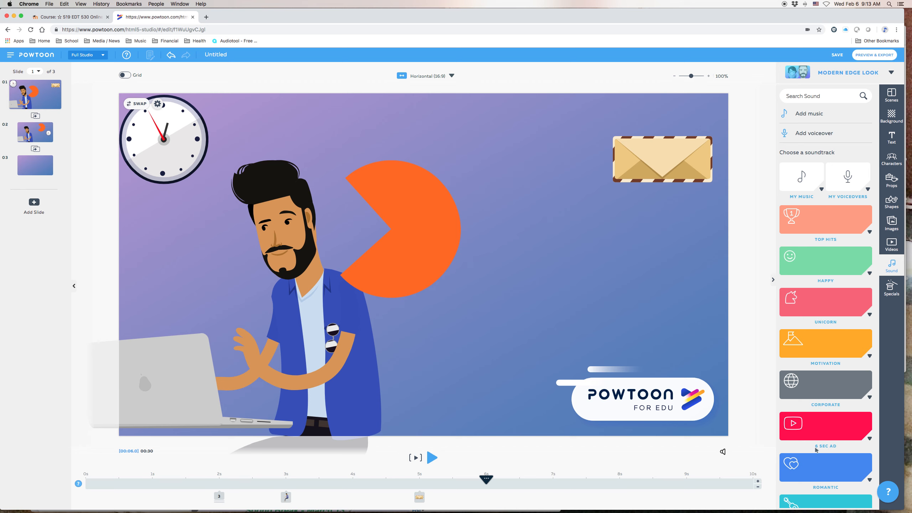
scroll(817, 464, "down", 2)
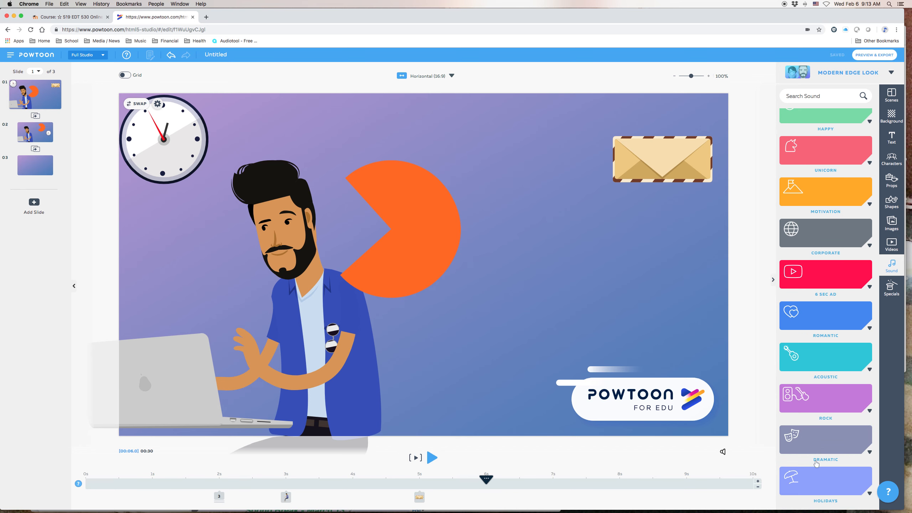
scroll(817, 464, "up", 4)
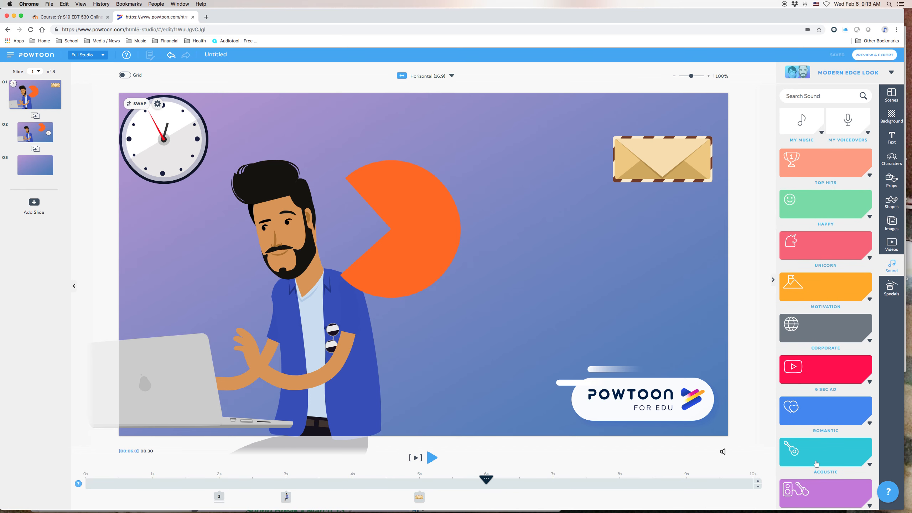
scroll(822, 427, "down", 4)
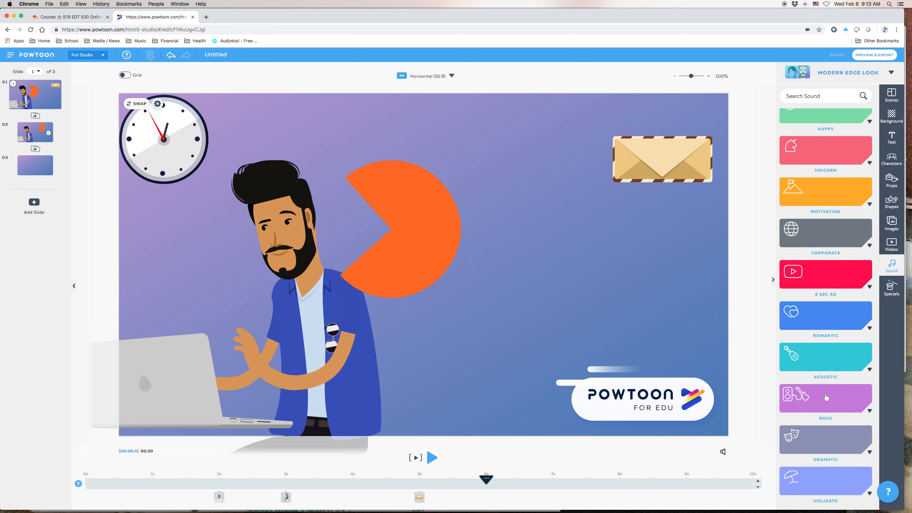
left_click(869, 370)
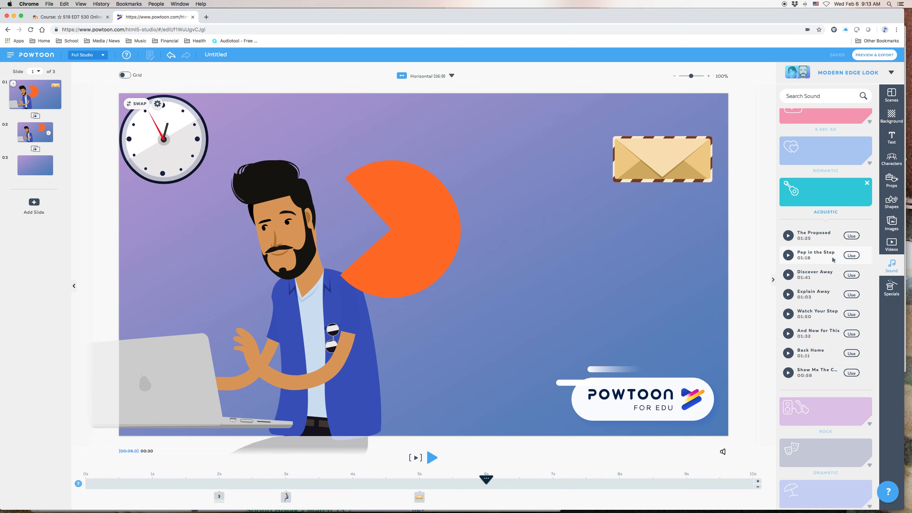
- Preview the acoustic tracks The Proposed and Pop in the Step, and use The Proposed as the Powtoon's soundtrack
left_click(788, 236)
left_click(788, 236)
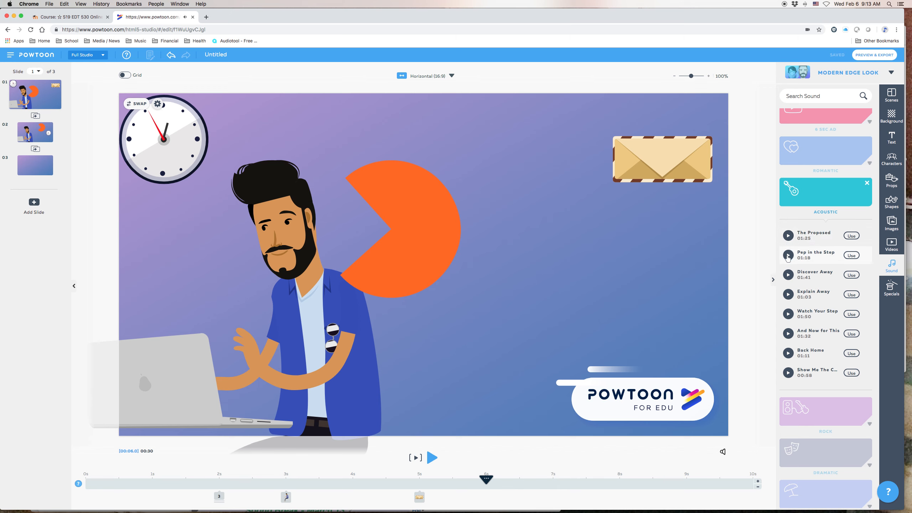
left_click(788, 256)
left_click(788, 256)
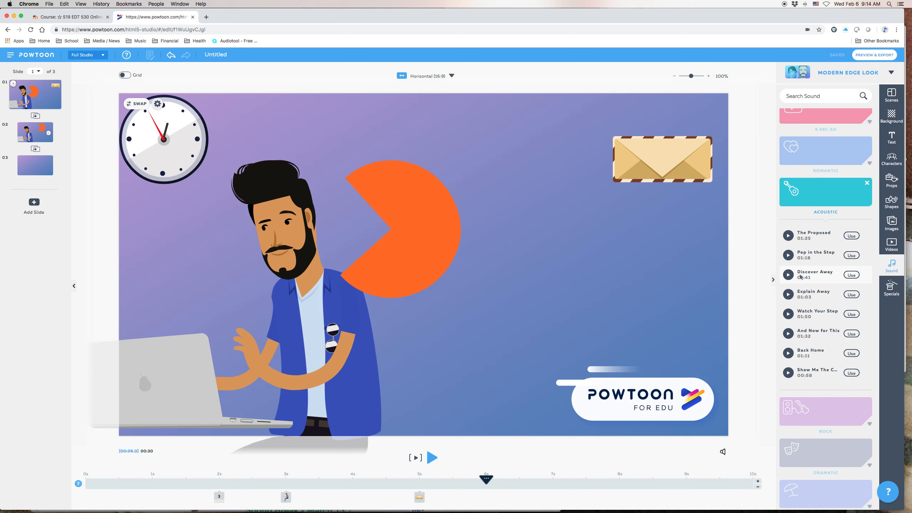
left_click(788, 236)
left_click(789, 236)
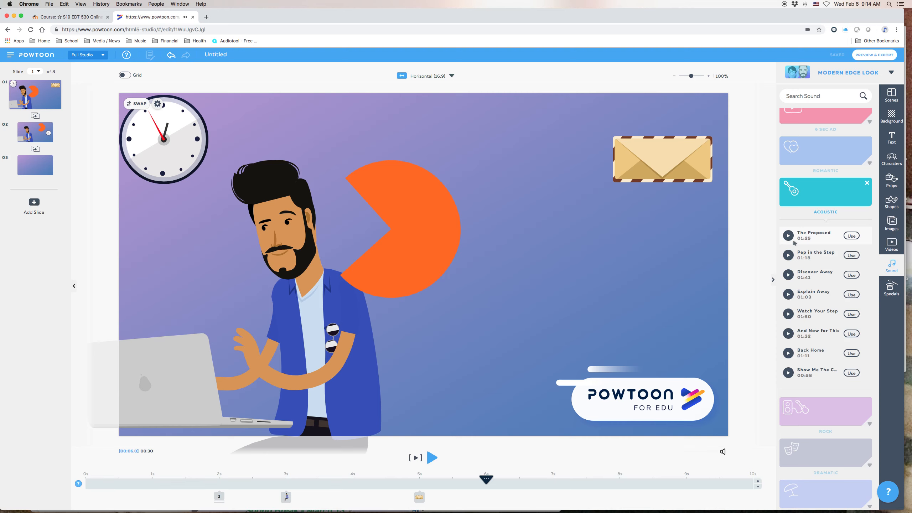
left_click(852, 236)
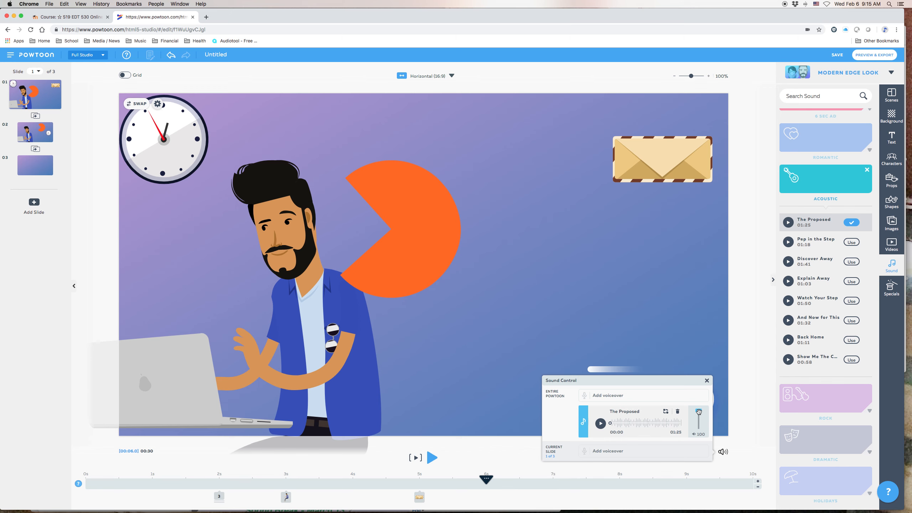
- Try lower volume levels for The Proposed, restore it to 100, and preview the current slide
left_click_drag(699, 412, 700, 426)
left_click_drag(699, 426, 698, 412)
left_click_drag(698, 412, 699, 424)
left_click_drag(698, 423, 699, 412)
left_click(706, 380)
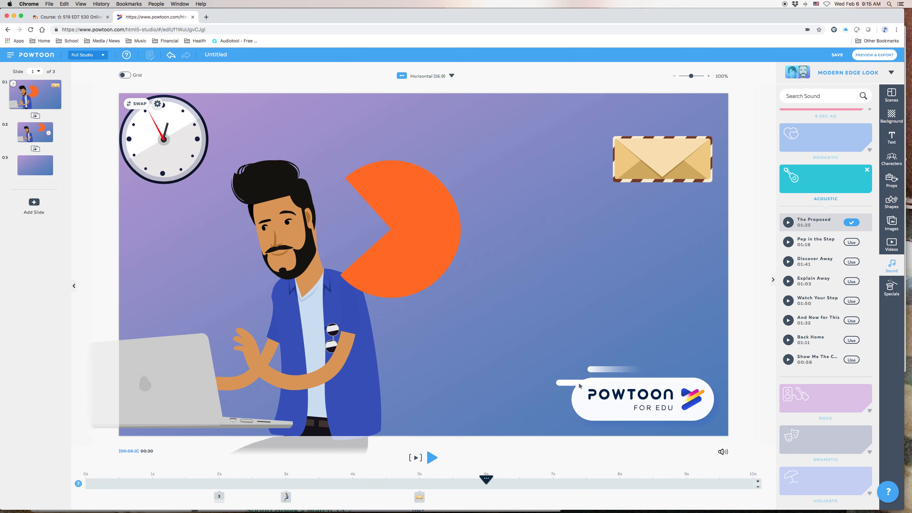
left_click(415, 458)
- Record a voiceover of about 7 seconds for the current slide
left_click(724, 452)
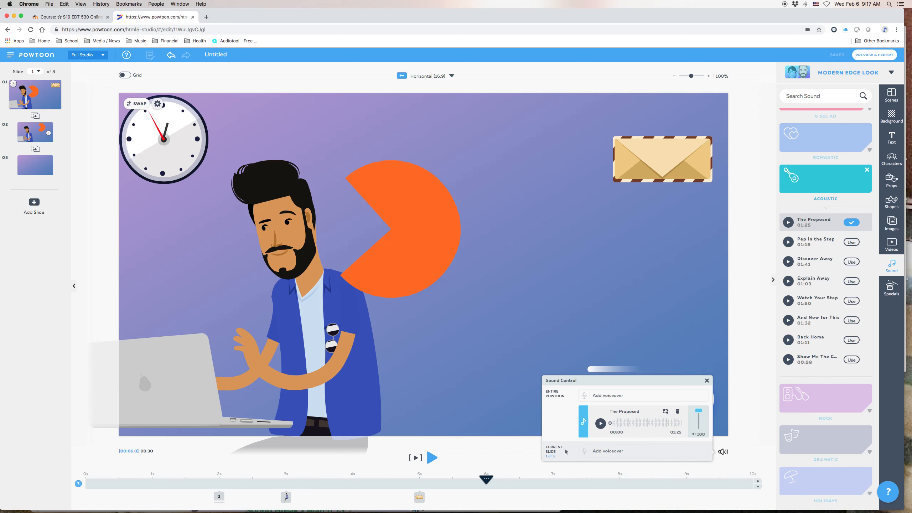
left_click(606, 451)
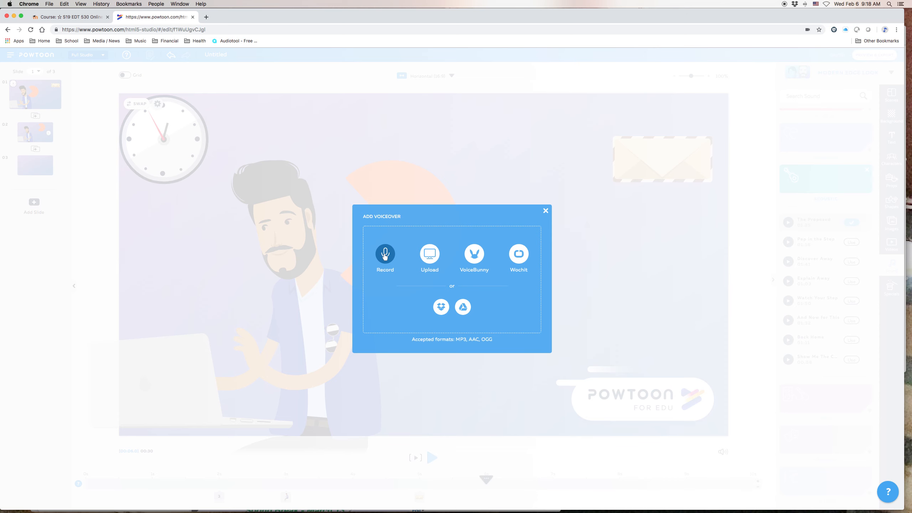
left_click(385, 255)
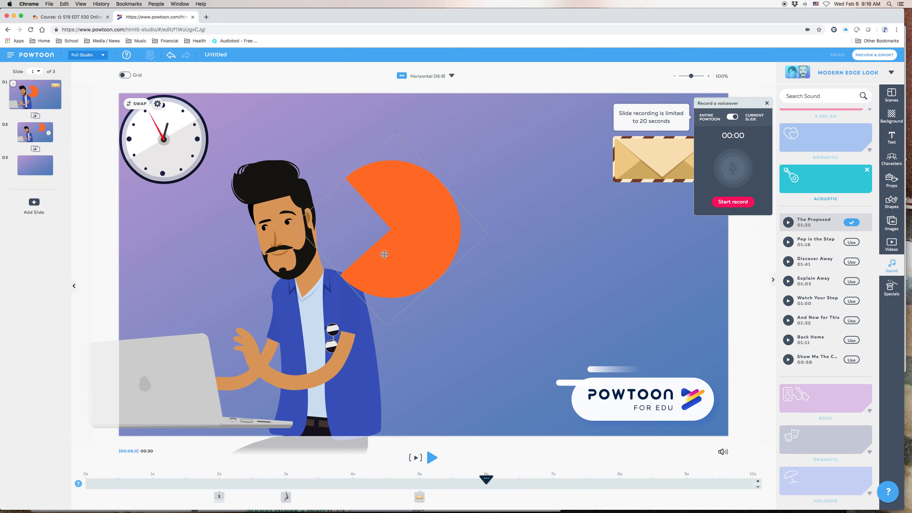
left_click_drag(742, 102, 539, 125)
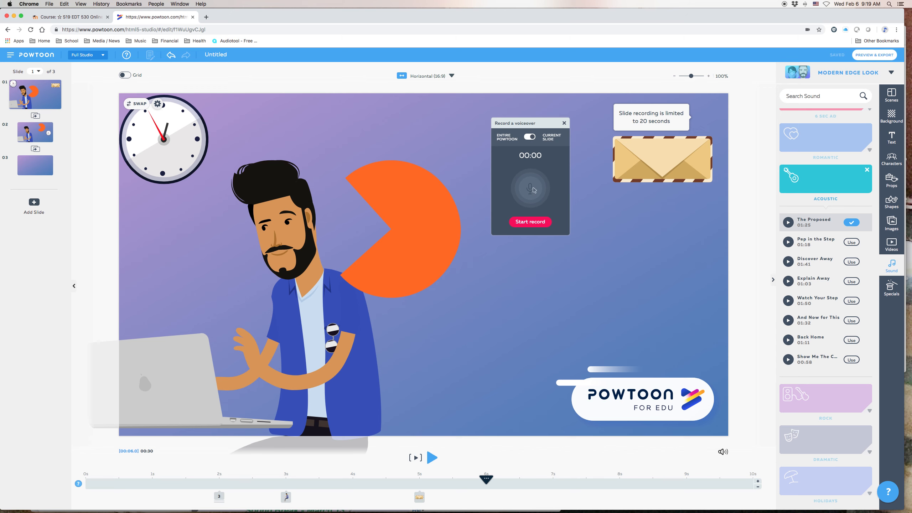
left_click(527, 222)
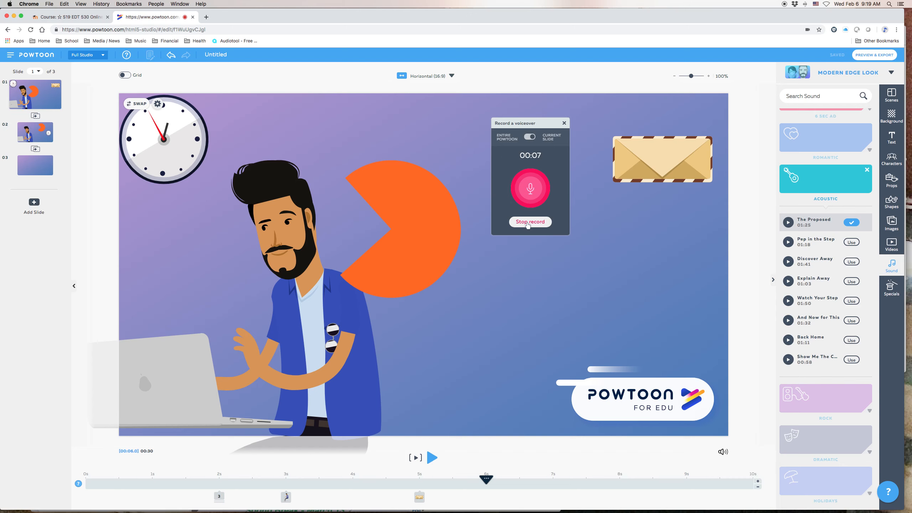
left_click(528, 222)
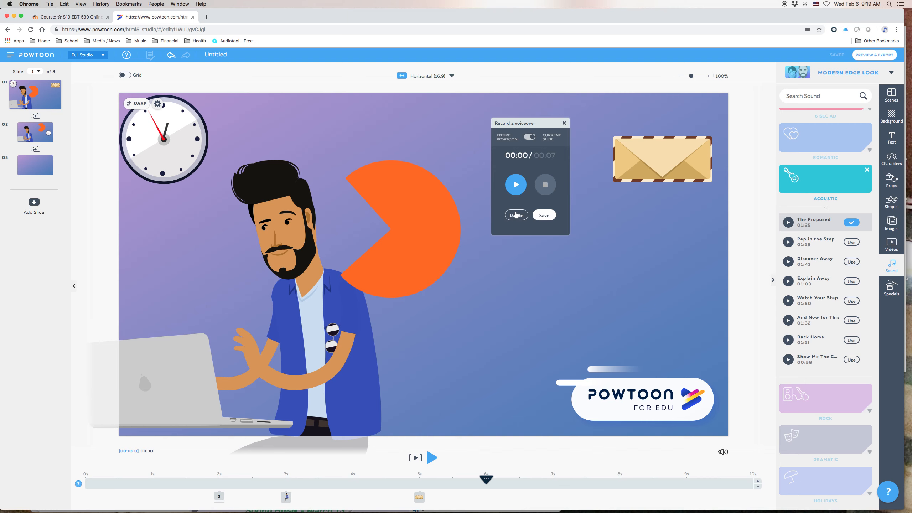
- Save the voiceover recording under the name Test VO
left_click(544, 215)
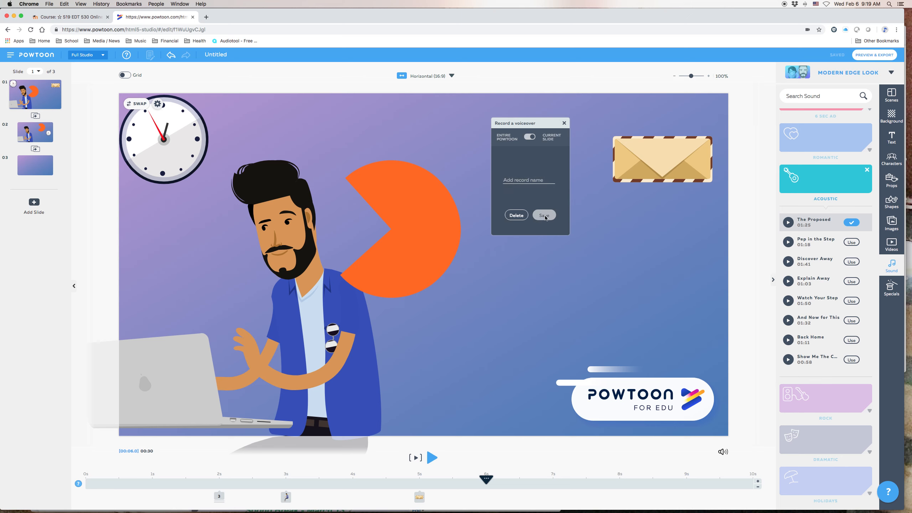
type("Test VO")
left_click(547, 215)
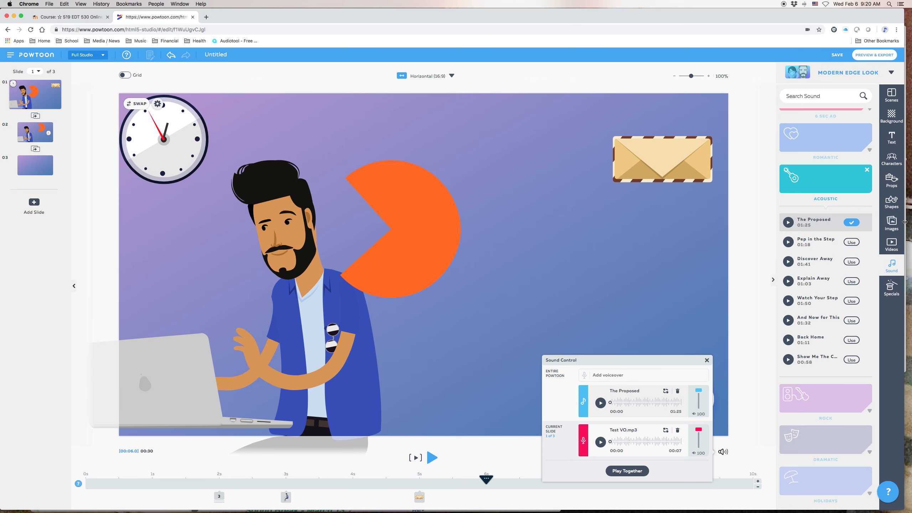
- Display the saved voiceovers in the sound library and preview the current slide with its audio
left_click(892, 265)
left_click(892, 265)
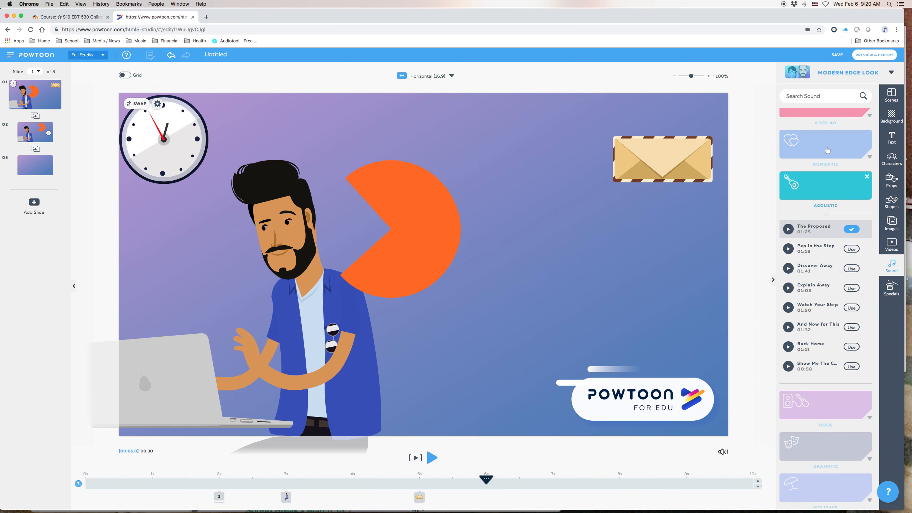
scroll(815, 151, "up", 10)
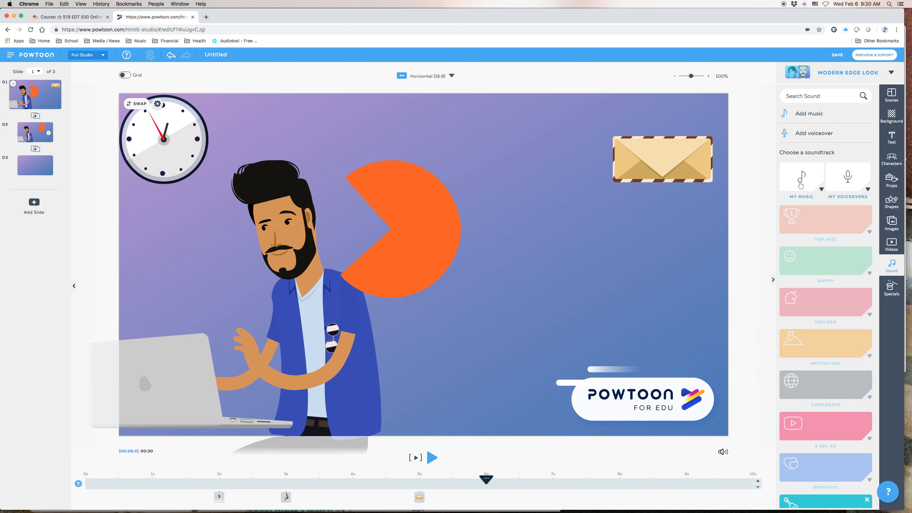
left_click(868, 189)
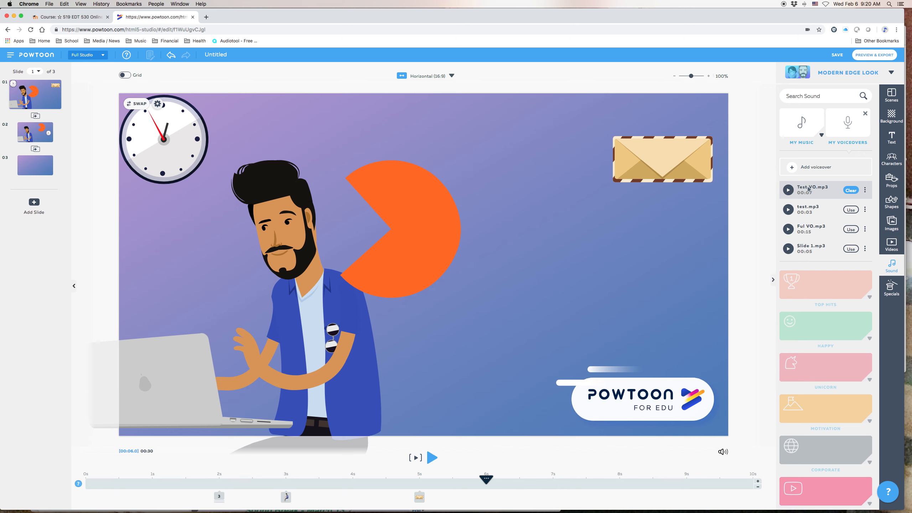
left_click(416, 459)
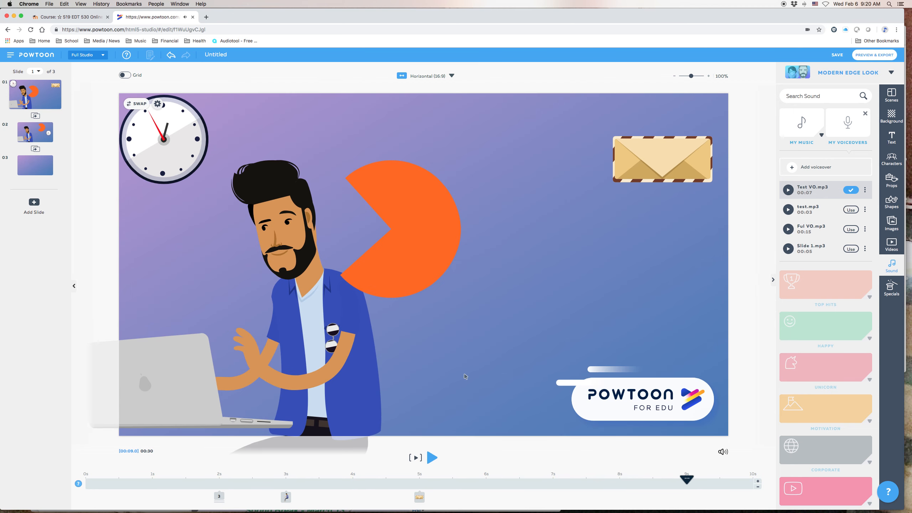
- Lower The Proposed soundtrack's volume to 28 while playing it together with the Test VO voiceover
left_click(725, 453)
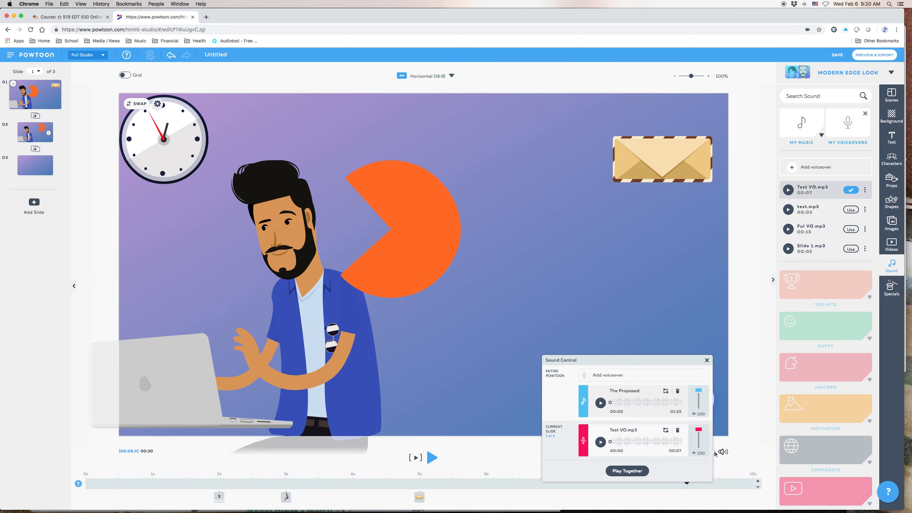
left_click(698, 393)
left_click_drag(699, 394, 699, 403)
left_click(627, 472)
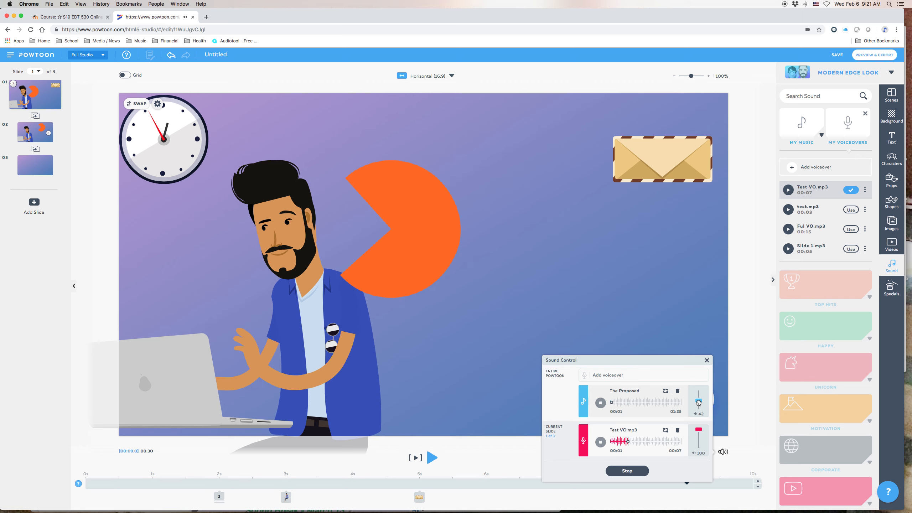
left_click_drag(698, 402, 699, 405)
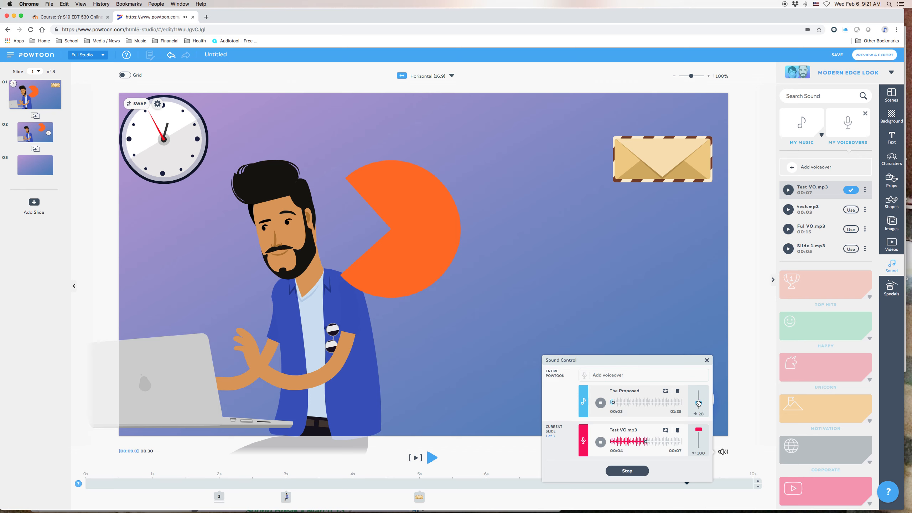
left_click(627, 471)
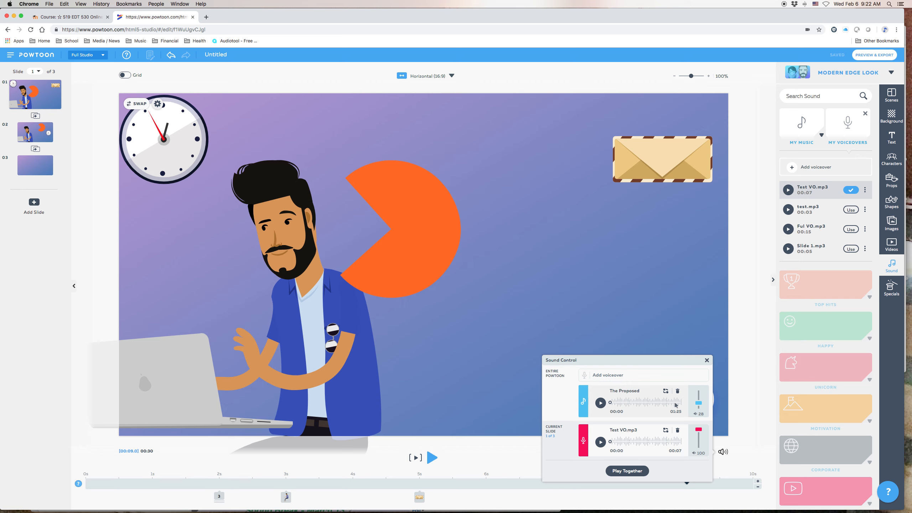
- Delete The Proposed music from the Powtoon and the Test VO.mp3 voiceover from the current slide
left_click(678, 391)
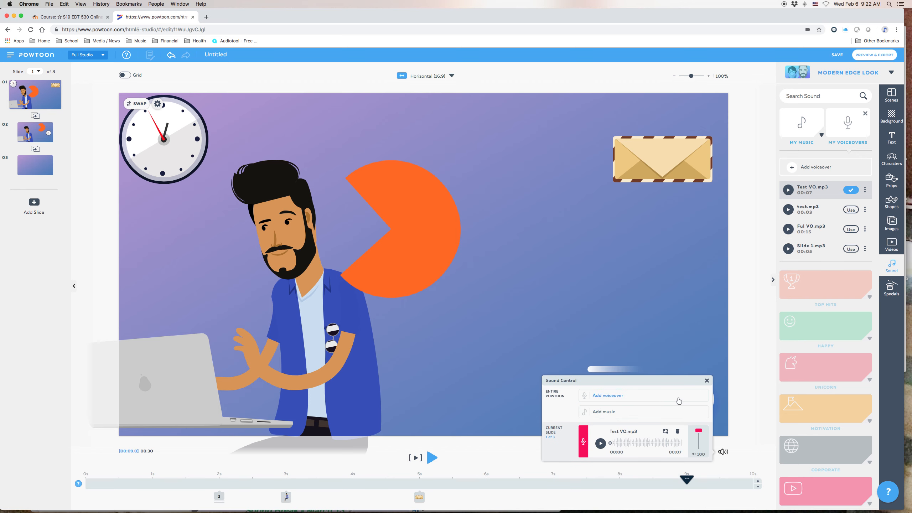
left_click(679, 432)
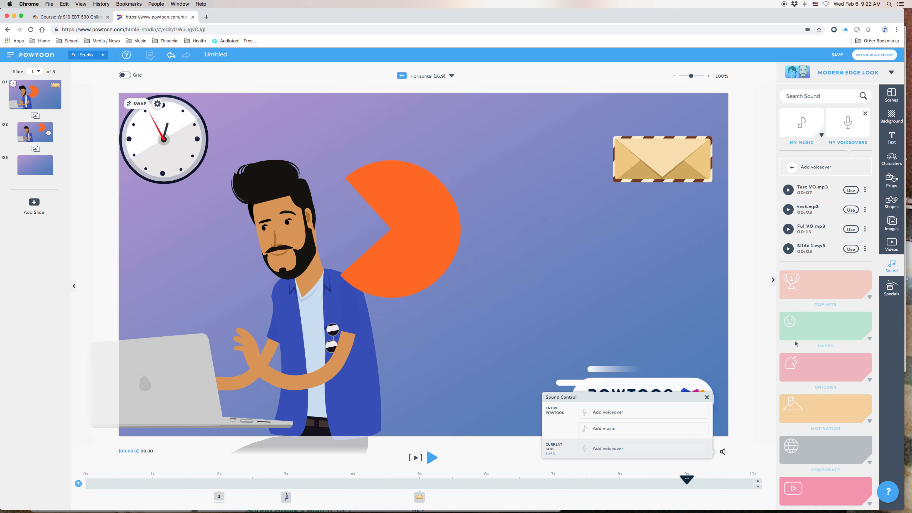
- Open the Top Hits soundtrack list in the sound library
left_click(836, 288)
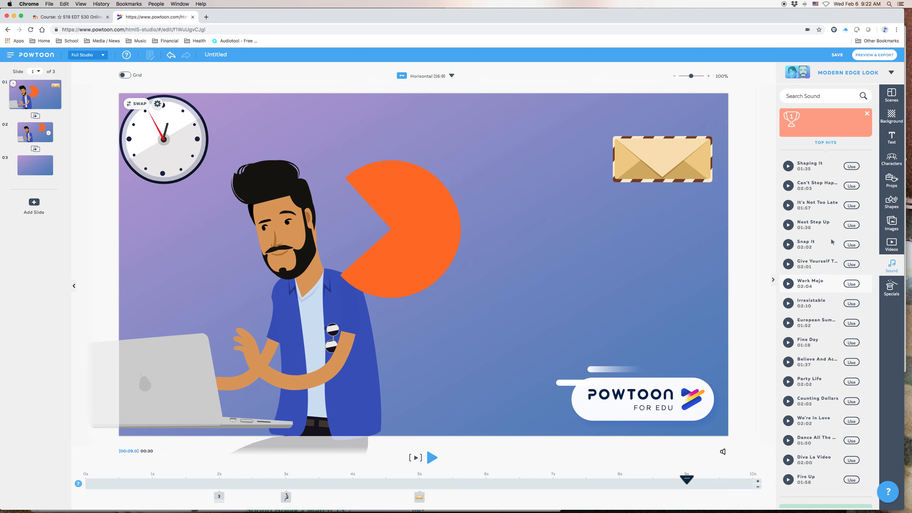
scroll(846, 117, "up", 3)
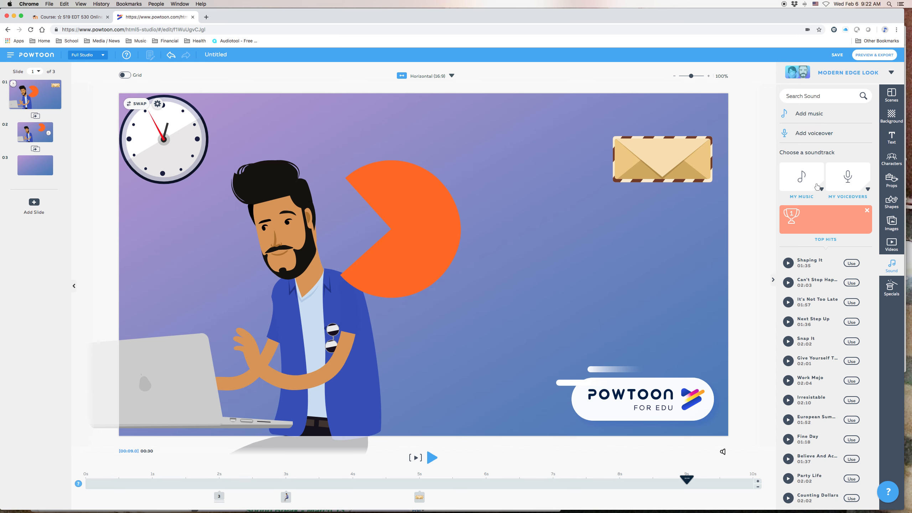
left_click(723, 453)
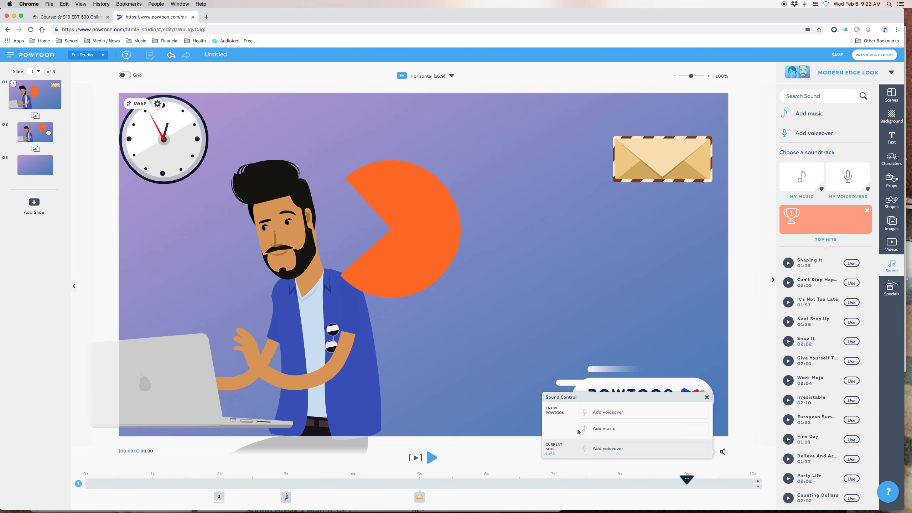
left_click(609, 452)
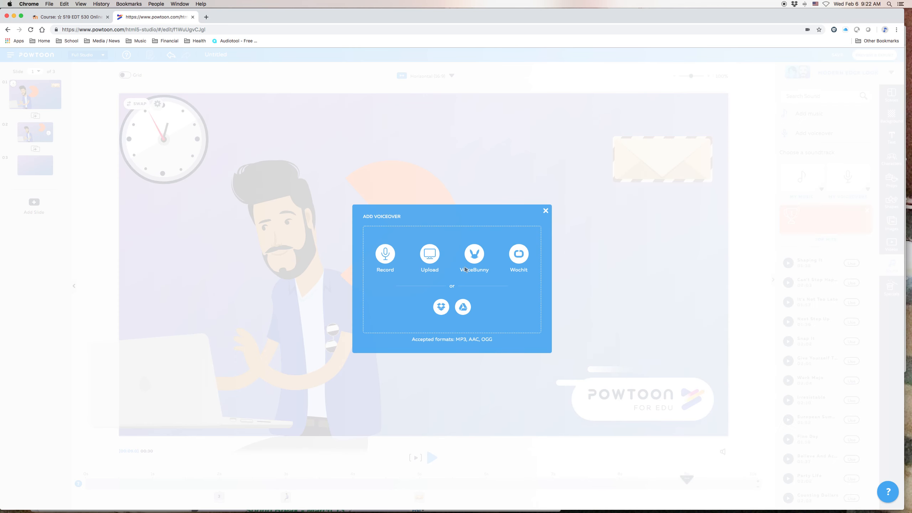
left_click(383, 255)
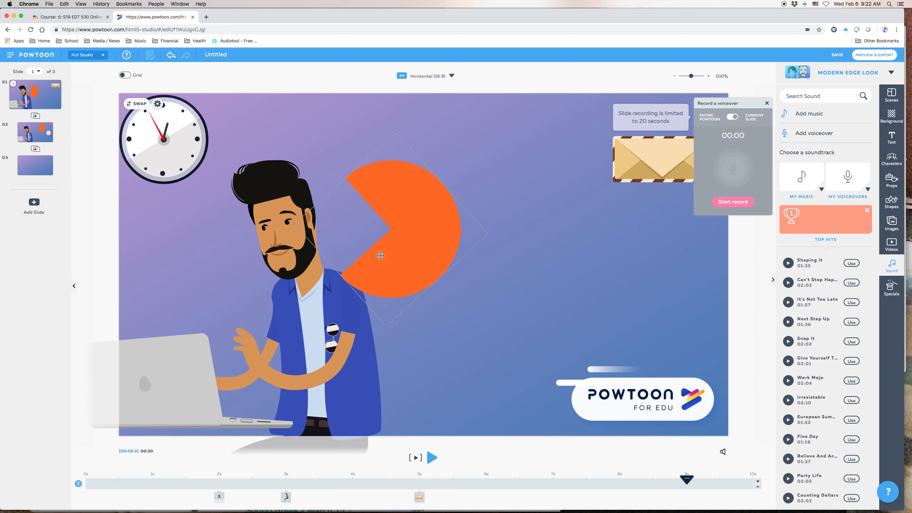
left_click(767, 104)
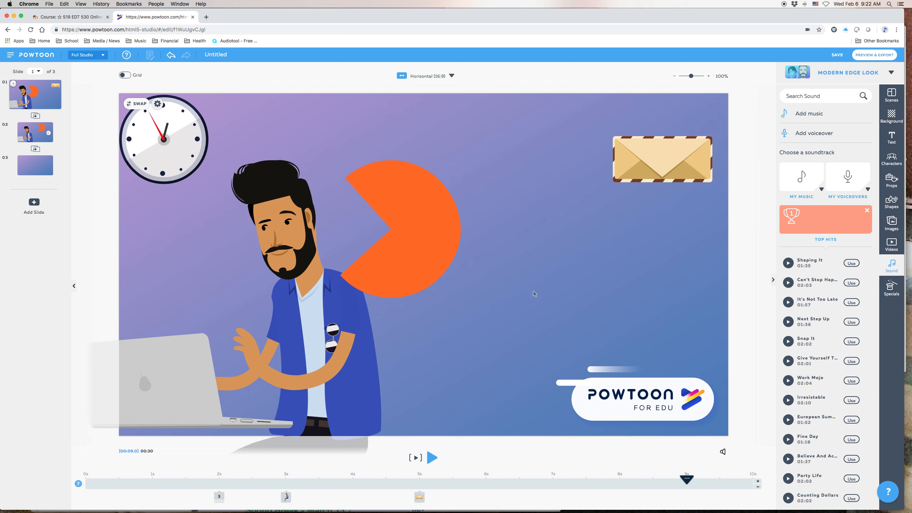